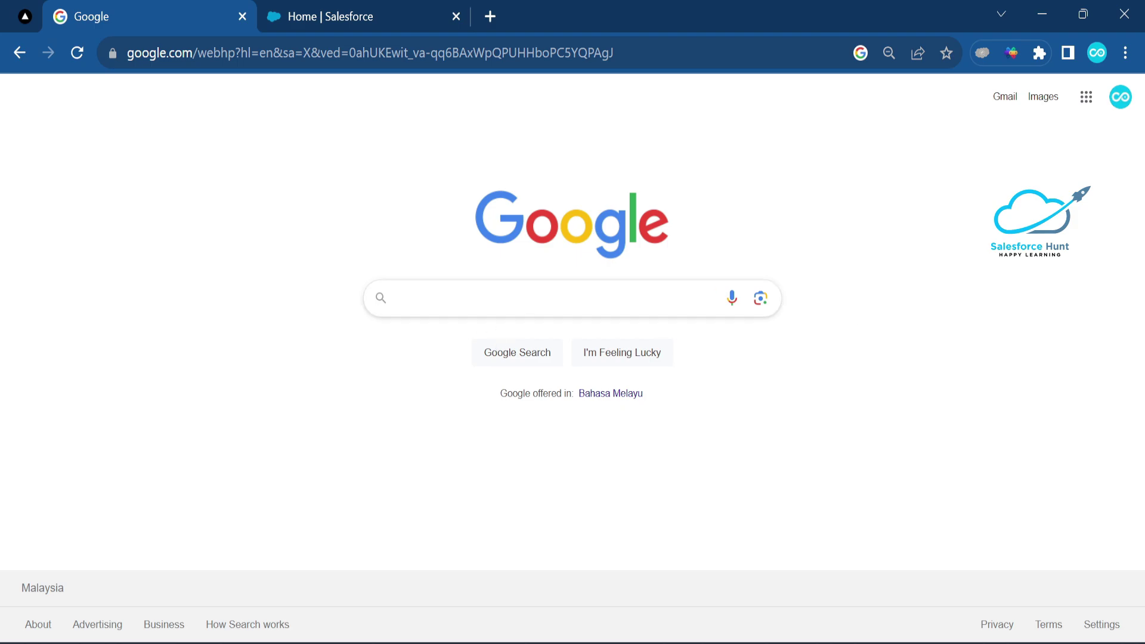
- Search Google for 'einstein for developers marketplace' and open the Visual Studio Marketplace result
click(429, 295)
text(Einstein for Developers)
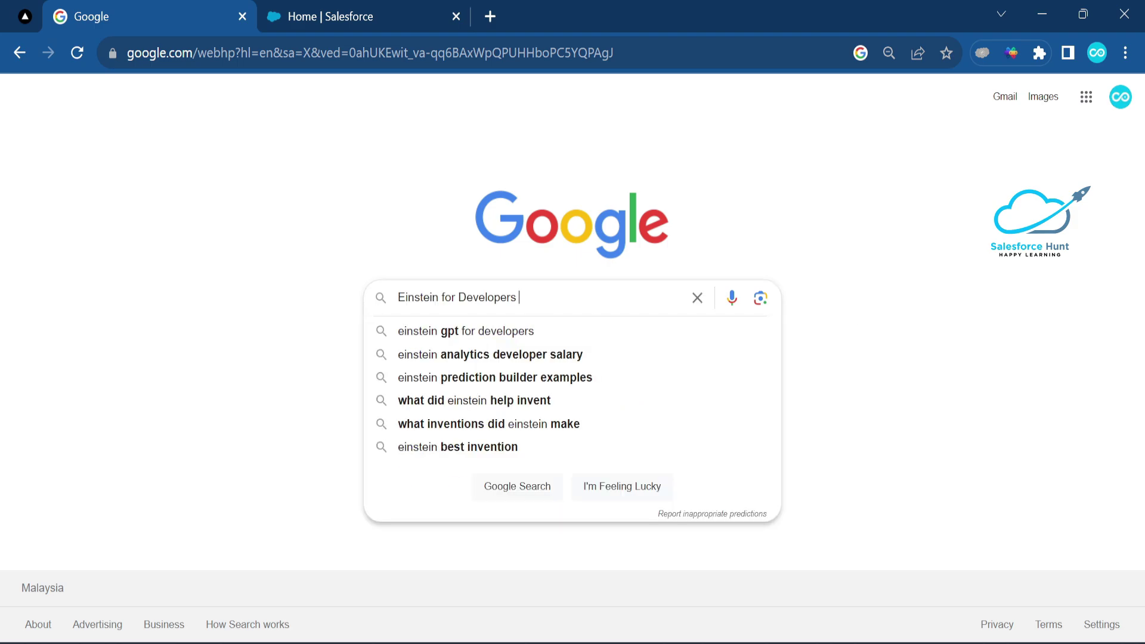
text(marke)
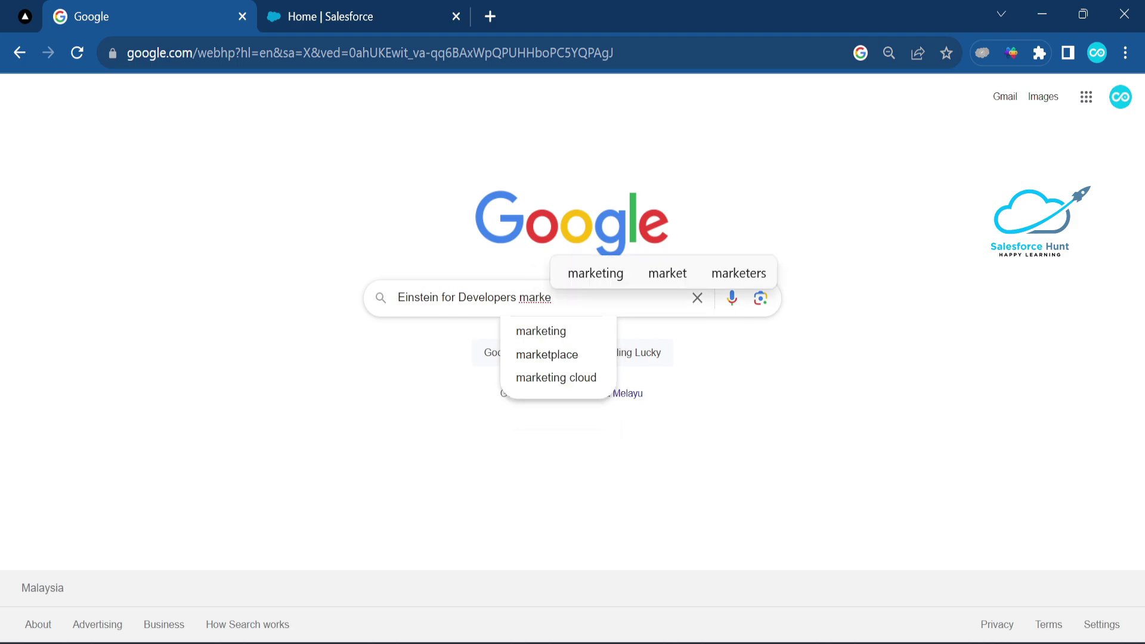
key(Down)
key(Down)
key(Return)
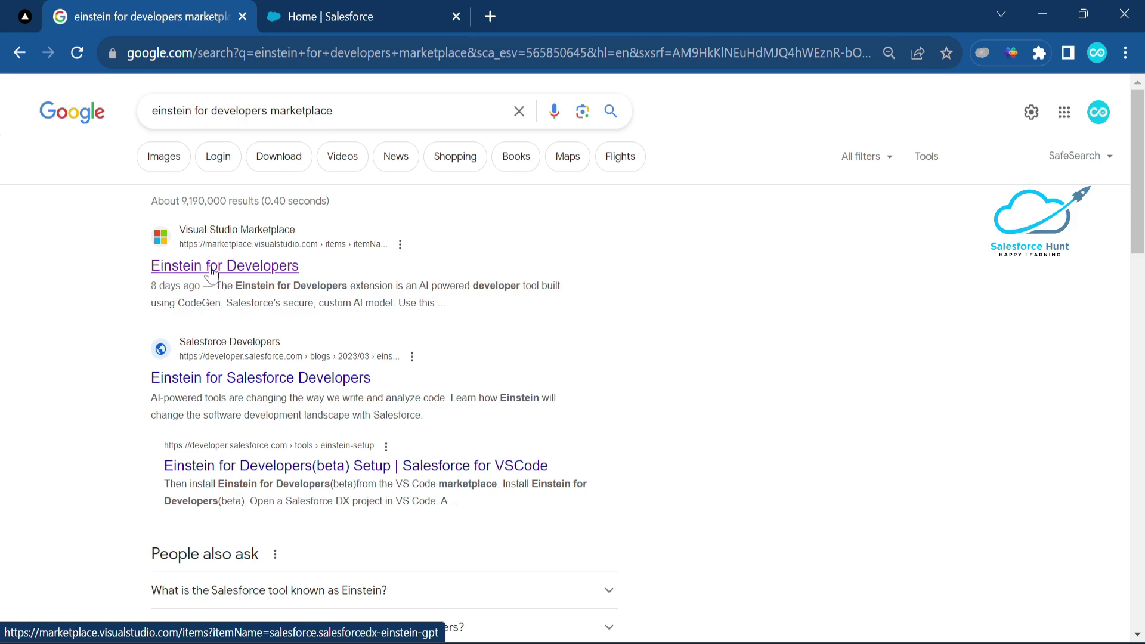
click(212, 268)
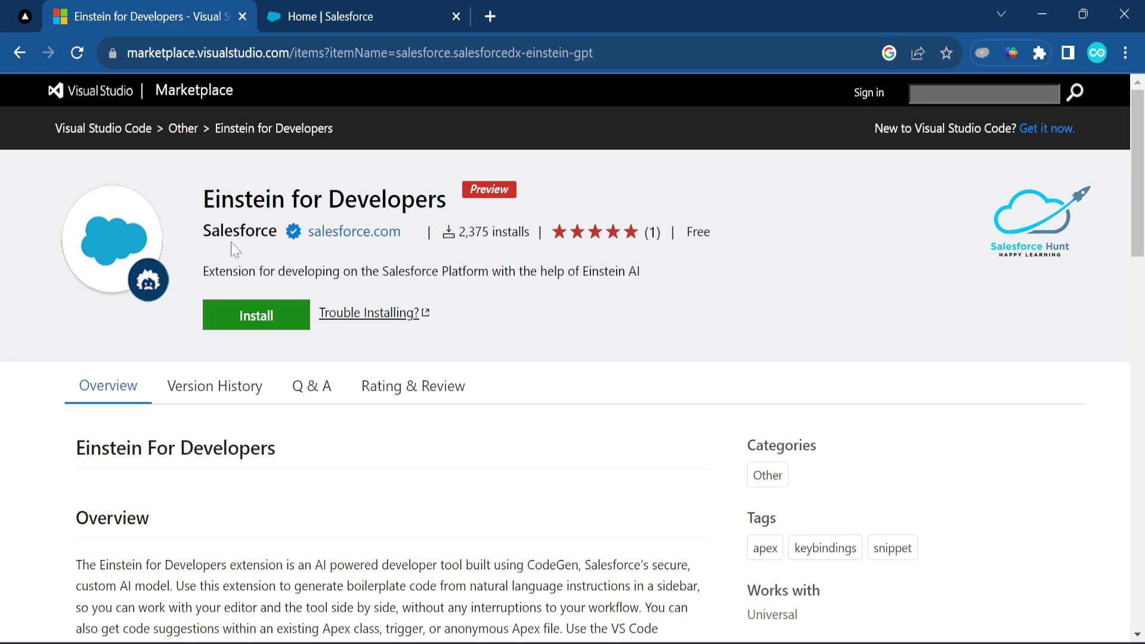
- Read the extension overview, highlighting the install count, heading and 'Apex class' mention
drag(482, 231, 456, 232)
scroll(462, 327, down, 3)
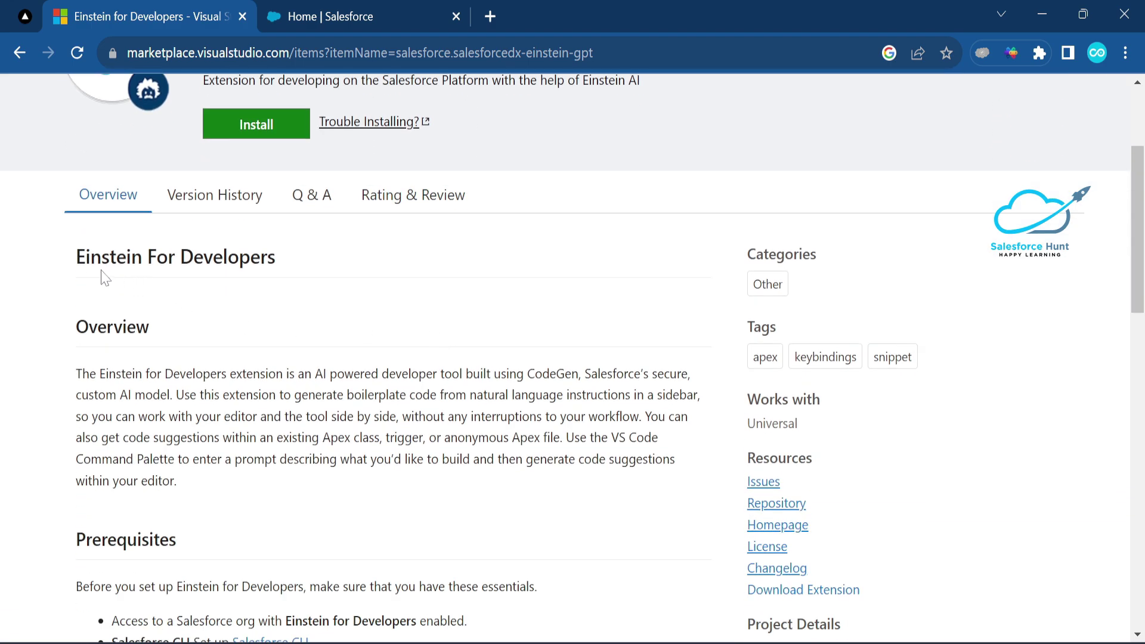
drag(67, 261, 300, 264)
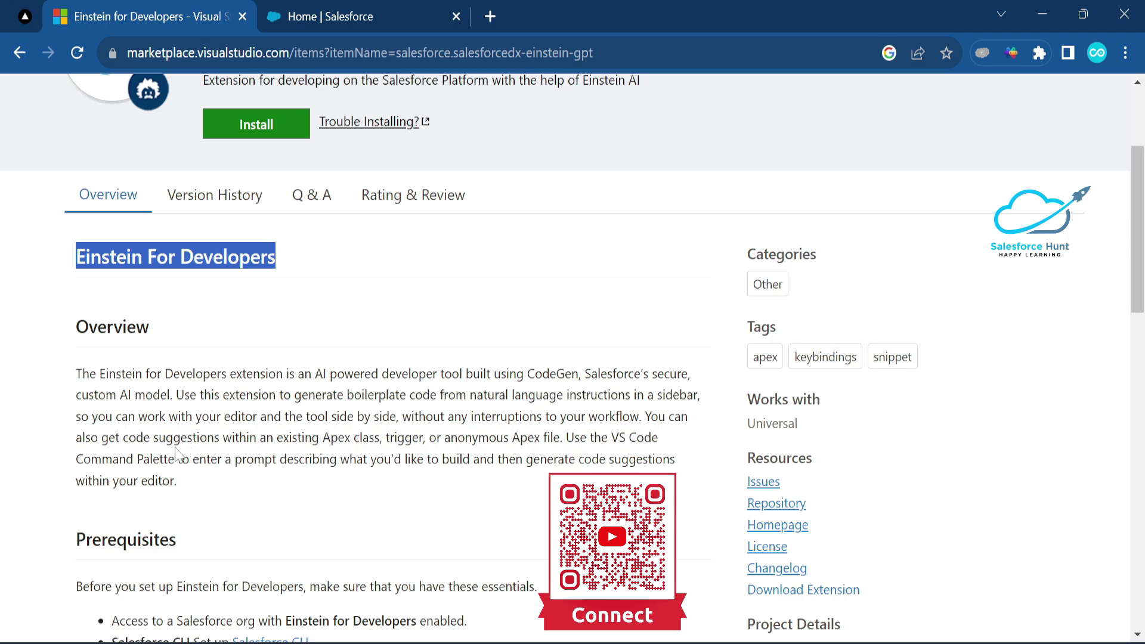
drag(320, 437, 379, 437)
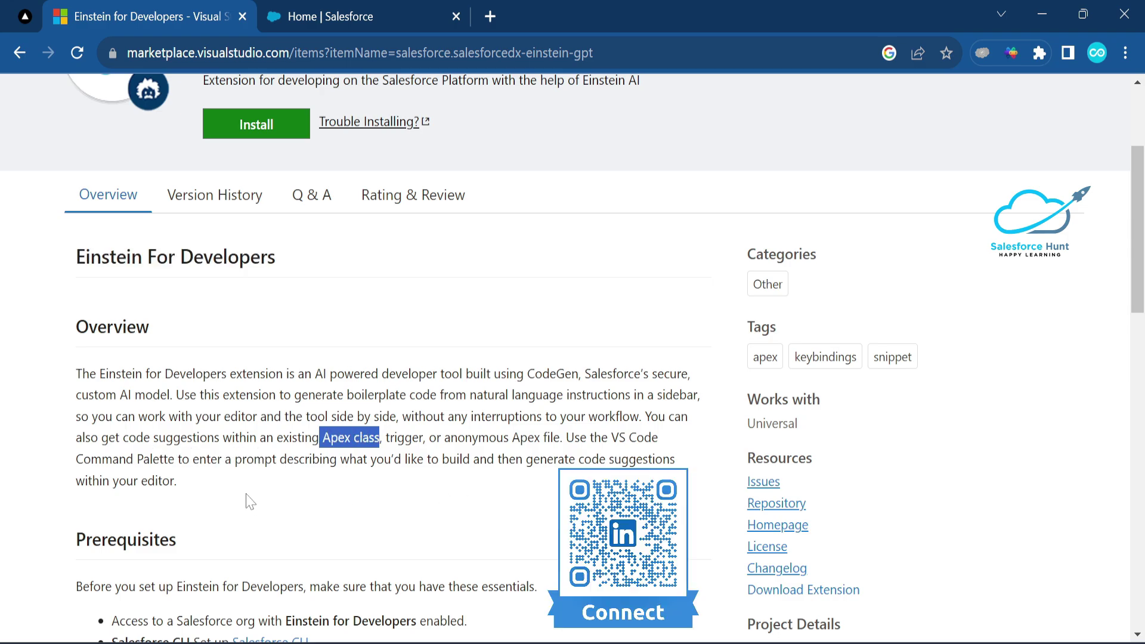
- Review the Prerequisites, noting the org must have Einstein for Developers enabled
scroll(552, 492, down, 3)
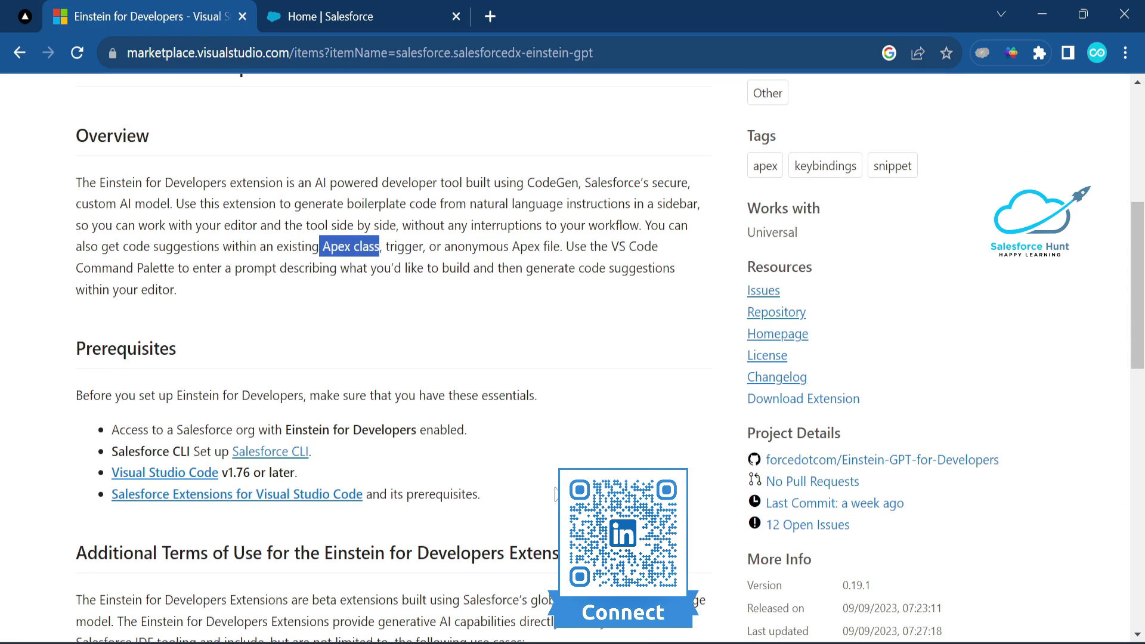
drag(73, 358, 241, 356)
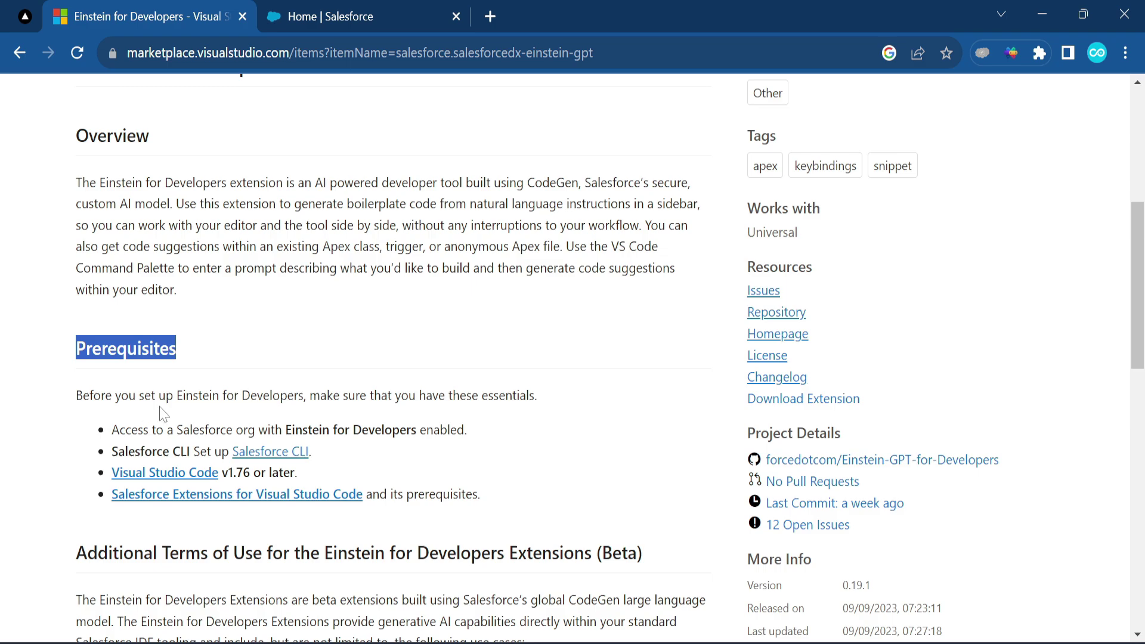
click(179, 407)
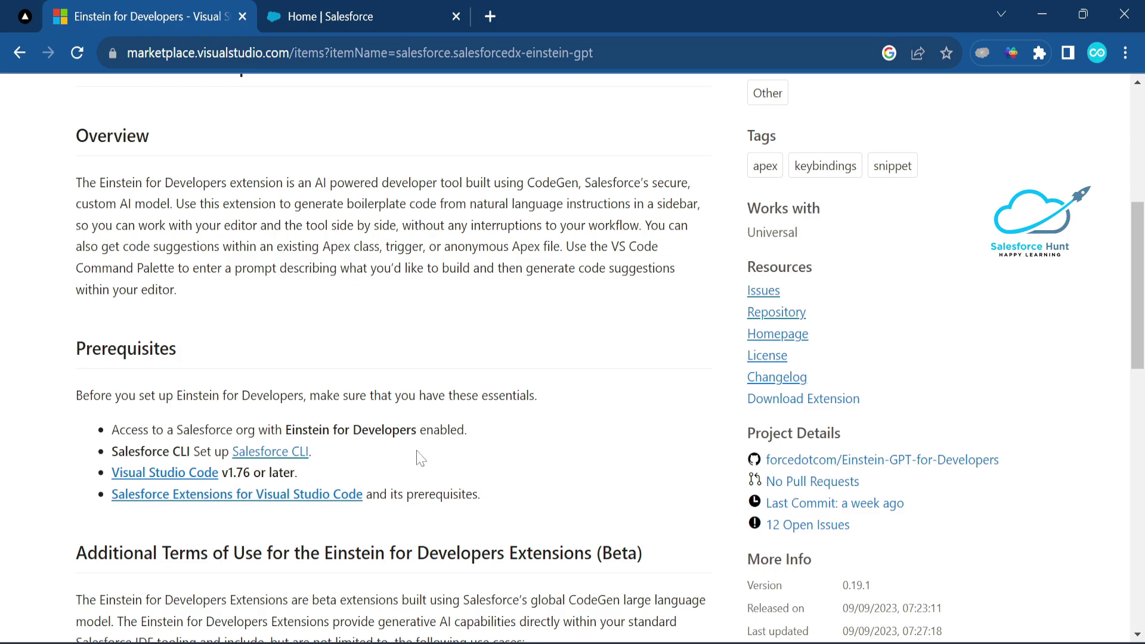
drag(286, 430, 416, 429)
key(ctrl+c)
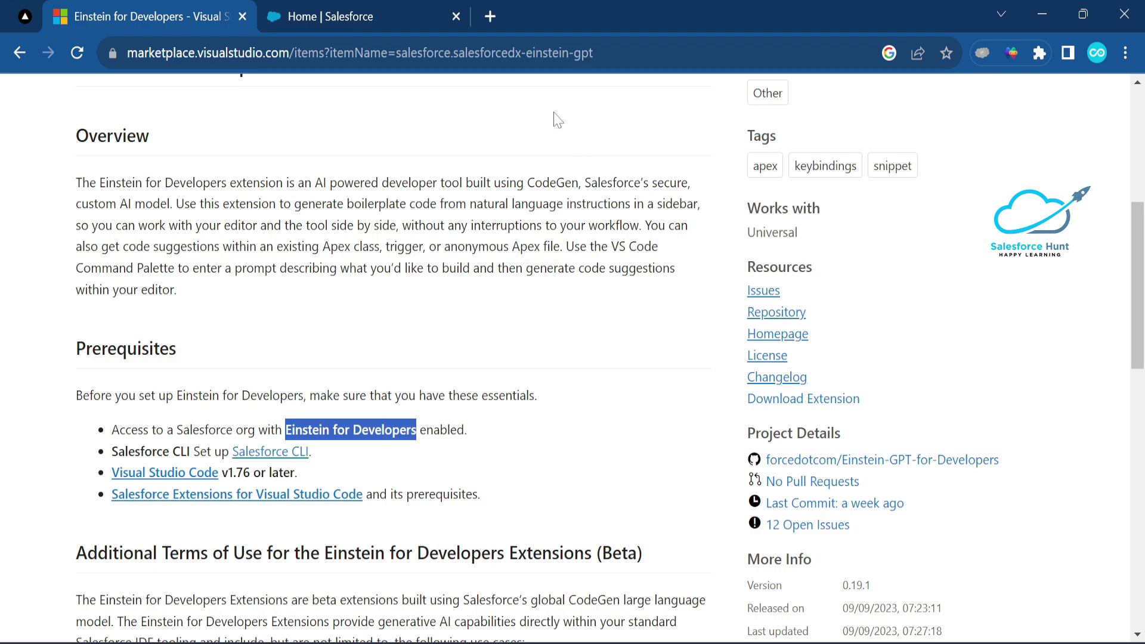
click(320, 8)
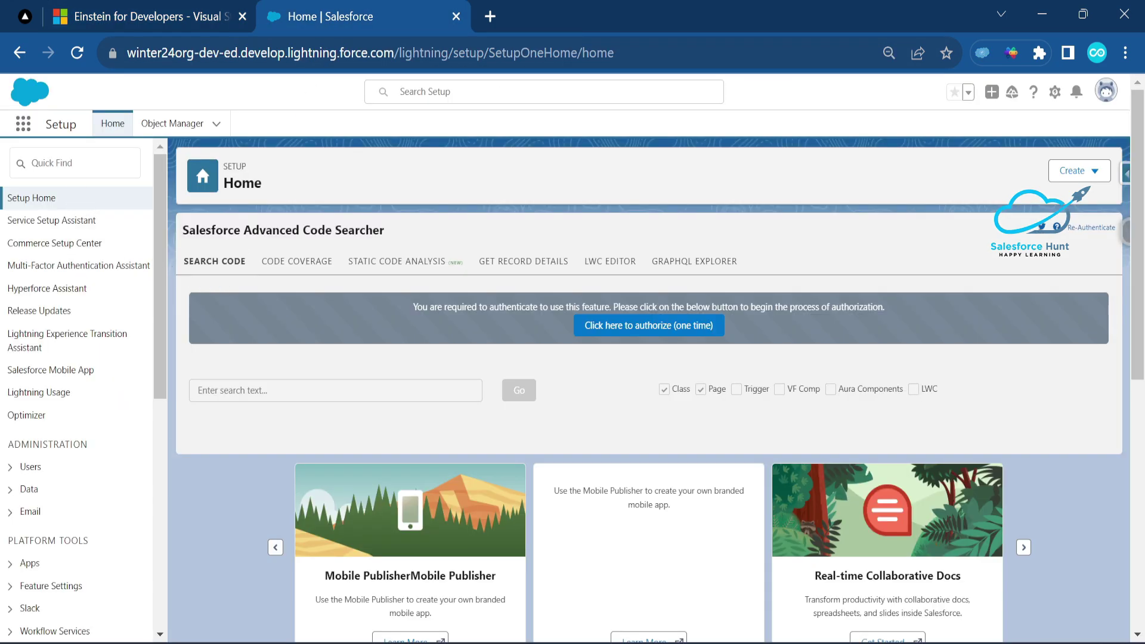
- Find Einstein for Developers in Salesforce Setup Quick Find and confirm it is enabled
key(ctrl+v)
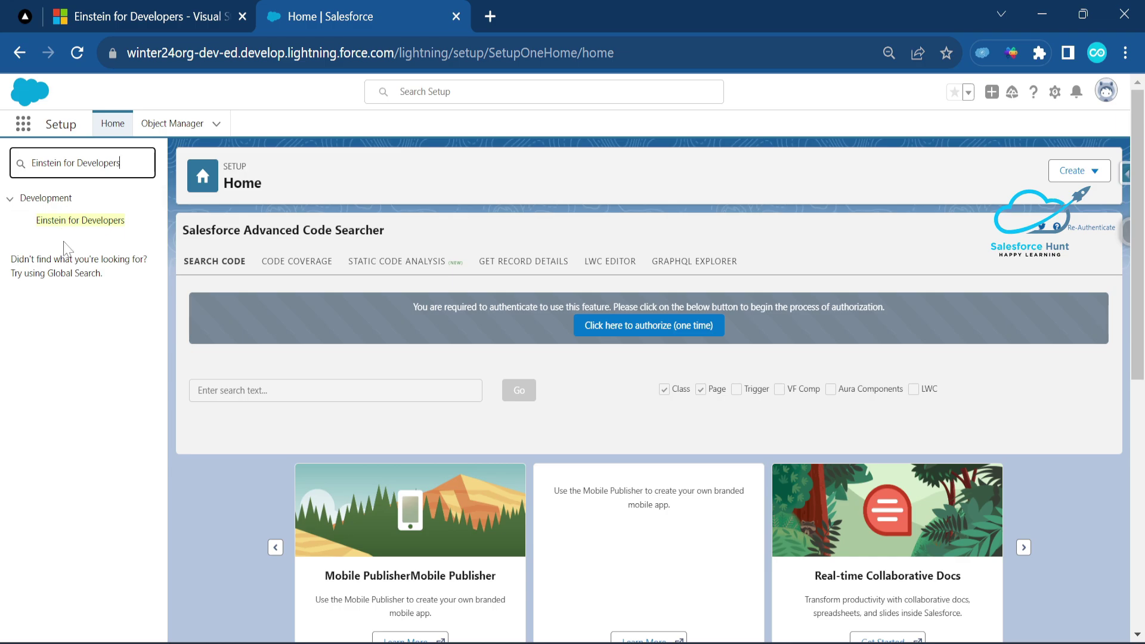
click(66, 223)
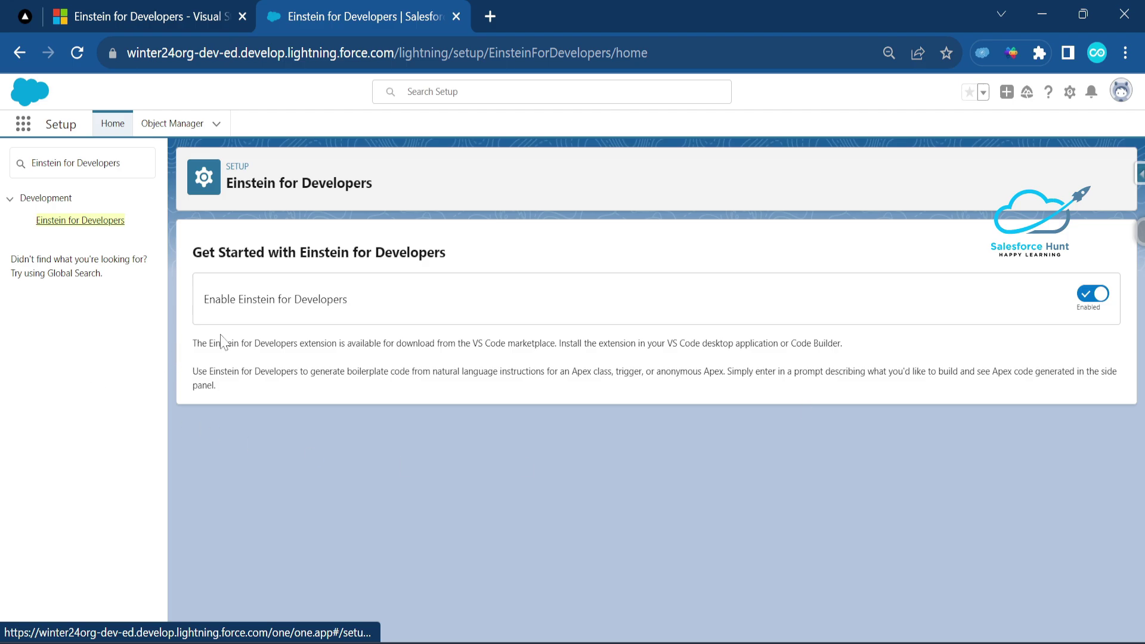
drag(200, 303, 358, 302)
drag(192, 344, 554, 344)
click(128, 17)
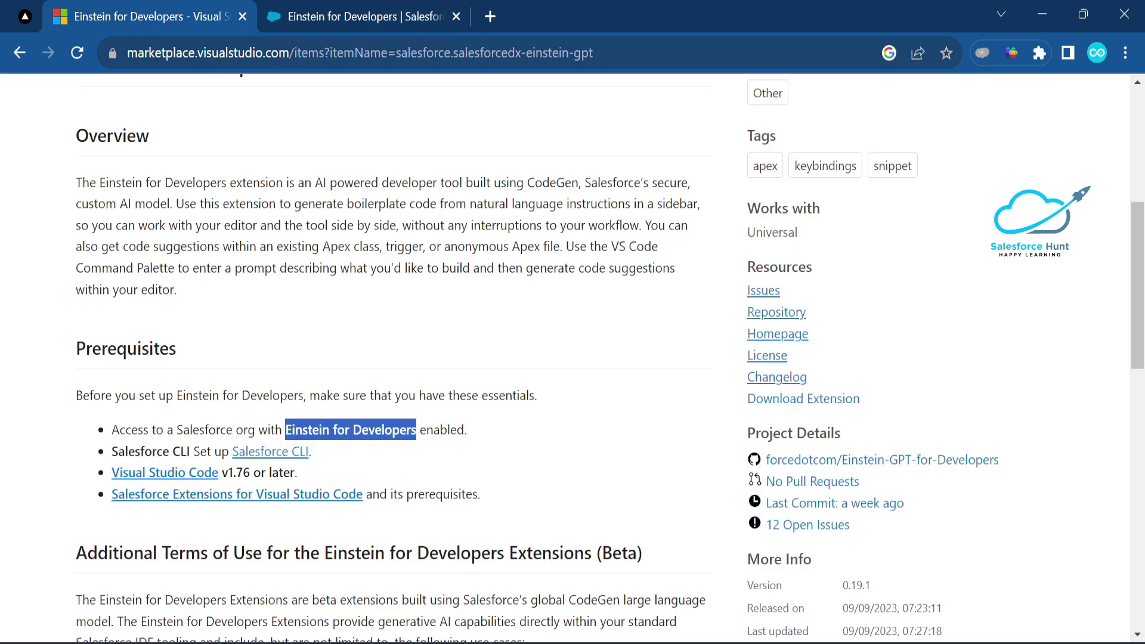
- Go back to the Salesforce Einstein for Developers setup page
click(328, 16)
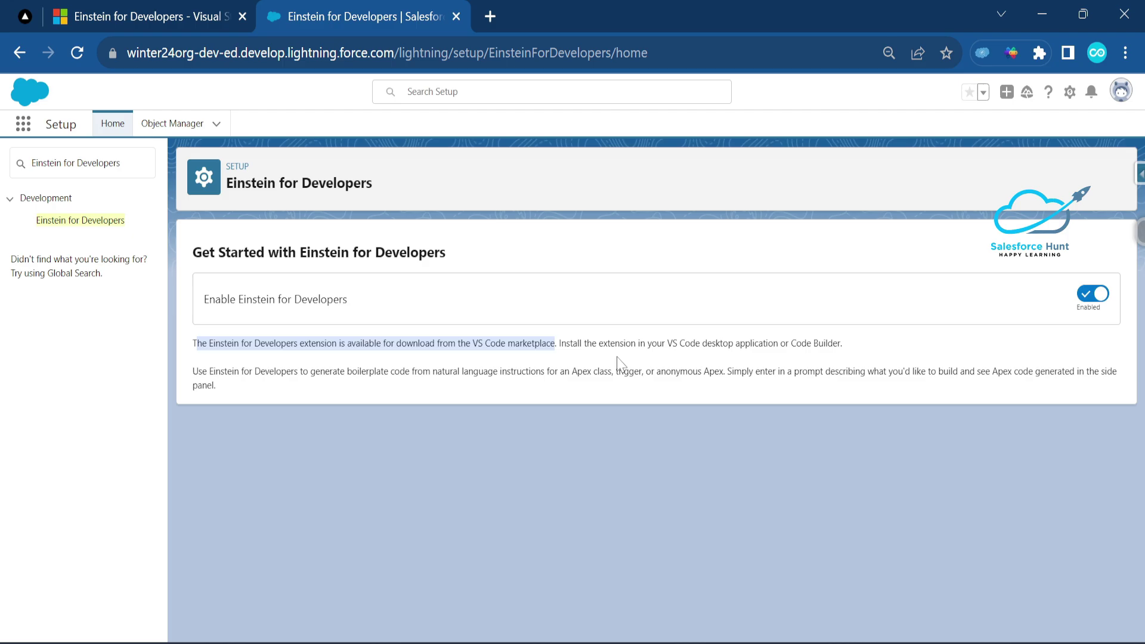
- Point out 'Apex class' and 'anonymous' in the setup description, then bring up VS Code's Winter24 project
drag(572, 371, 609, 371)
click(649, 383)
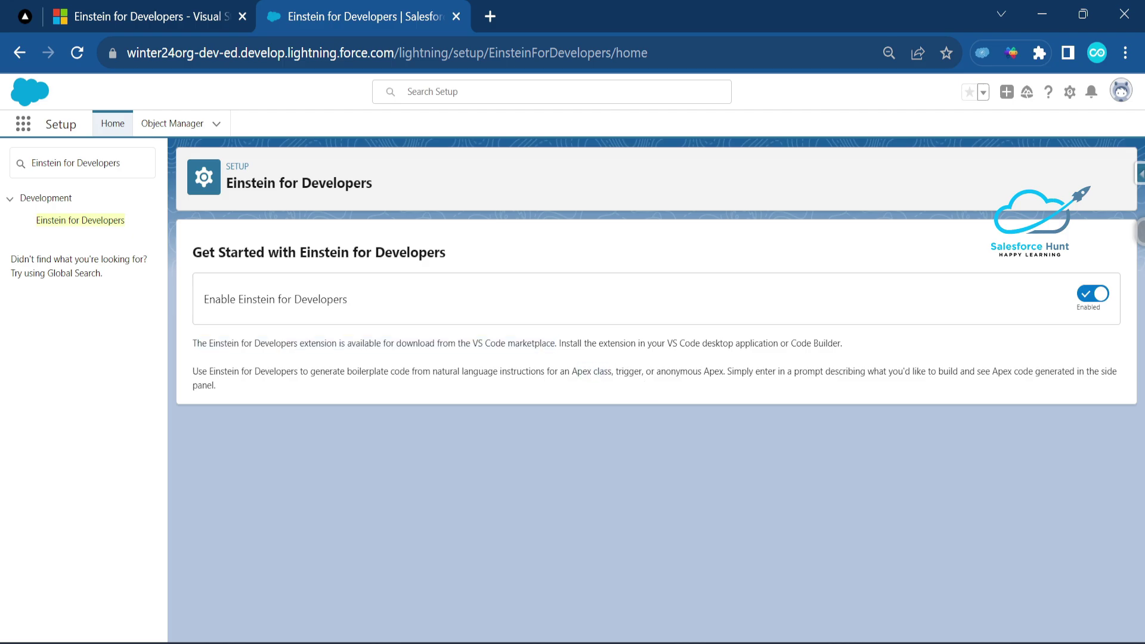
double_click(680, 371)
click(736, 433)
click(625, 632)
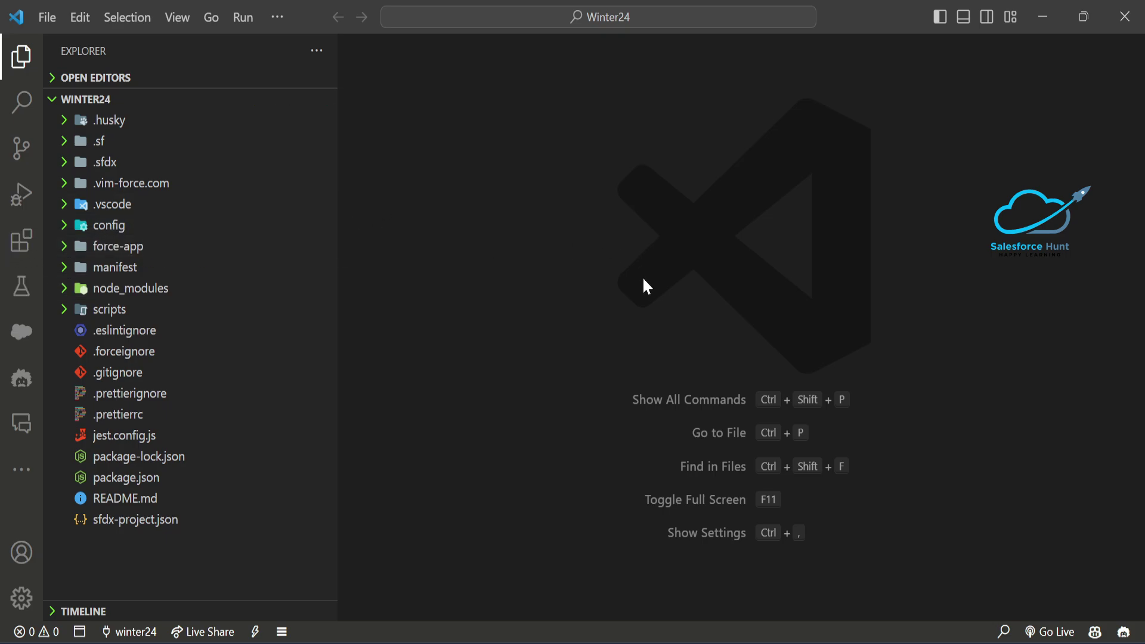
- Install Einstein for Developers from its Marketplace listing, letting the browser hand off to VS Code
key(alt+Tab)
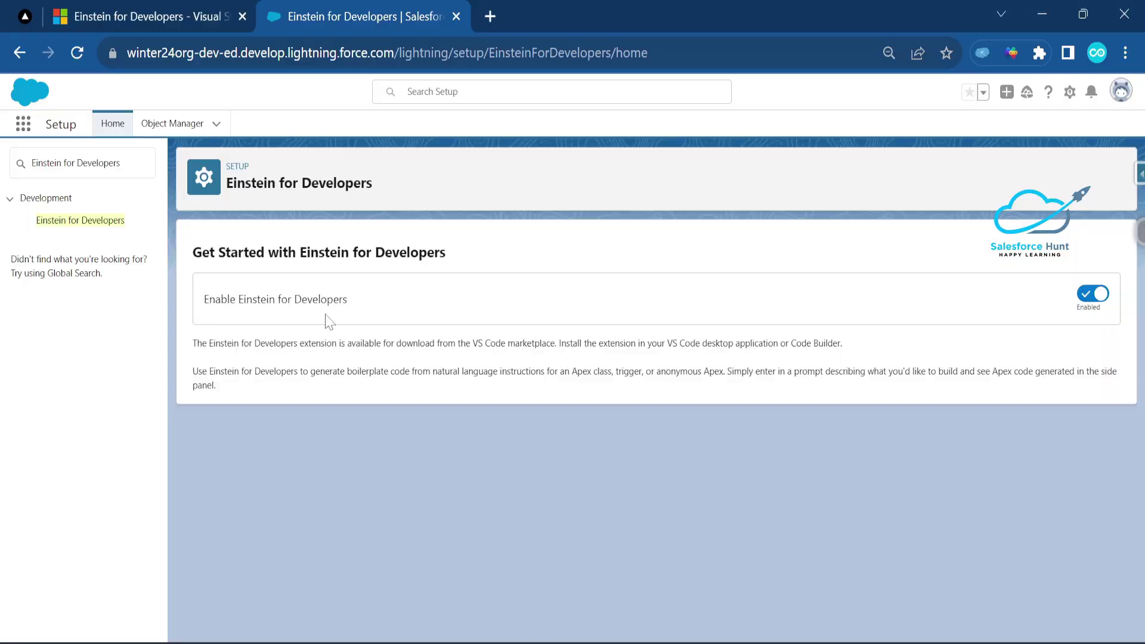
click(74, 17)
scroll(338, 349, up, 6)
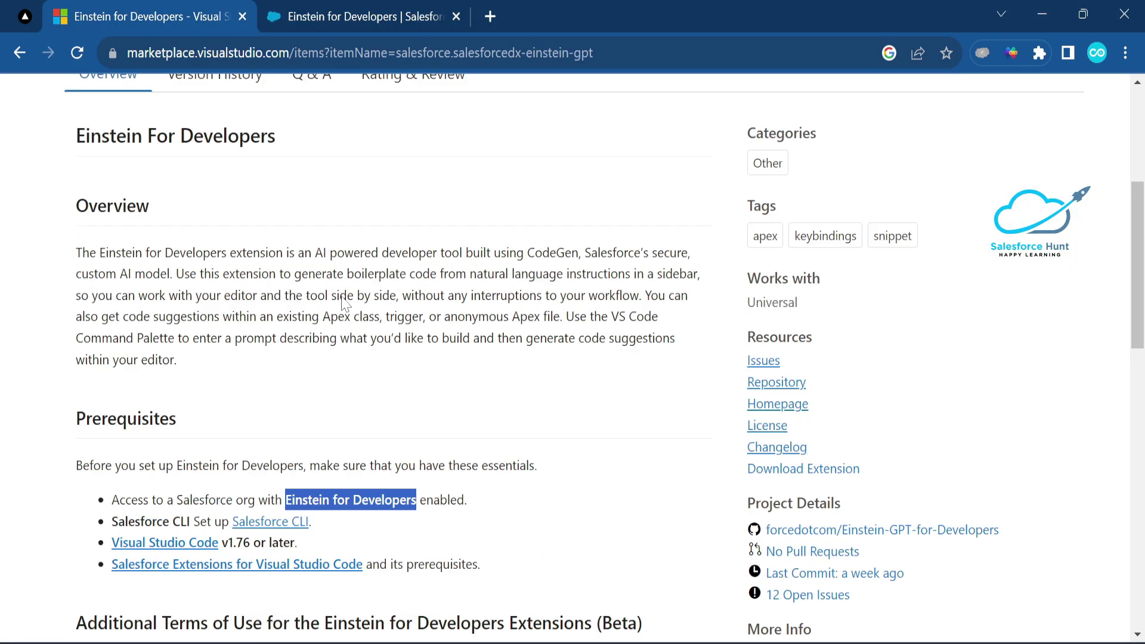
click(290, 304)
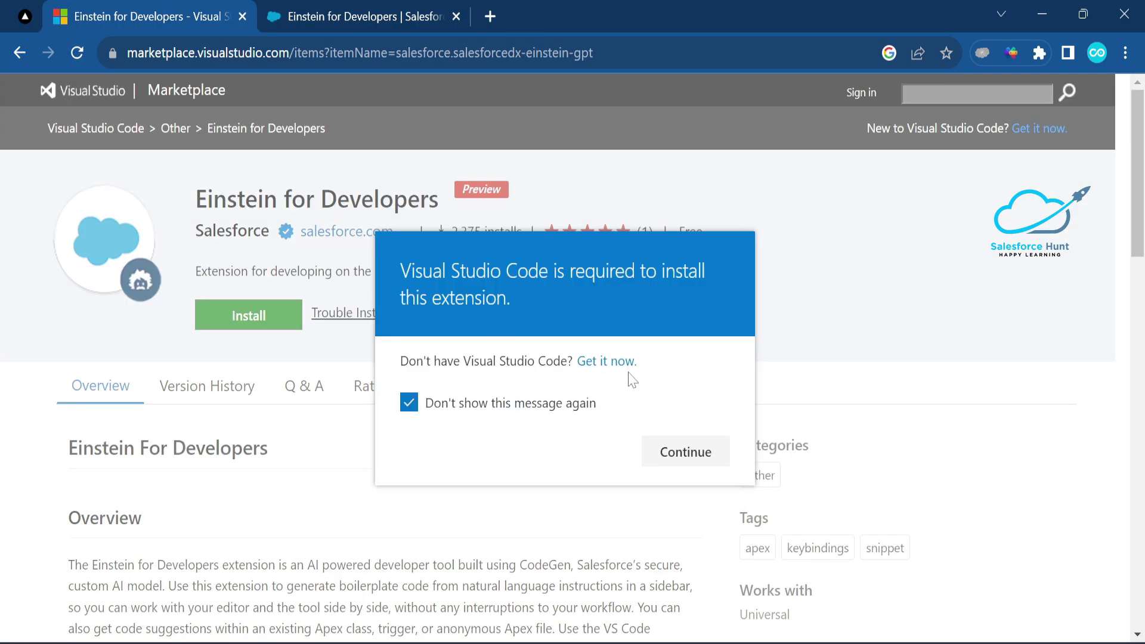
click(697, 453)
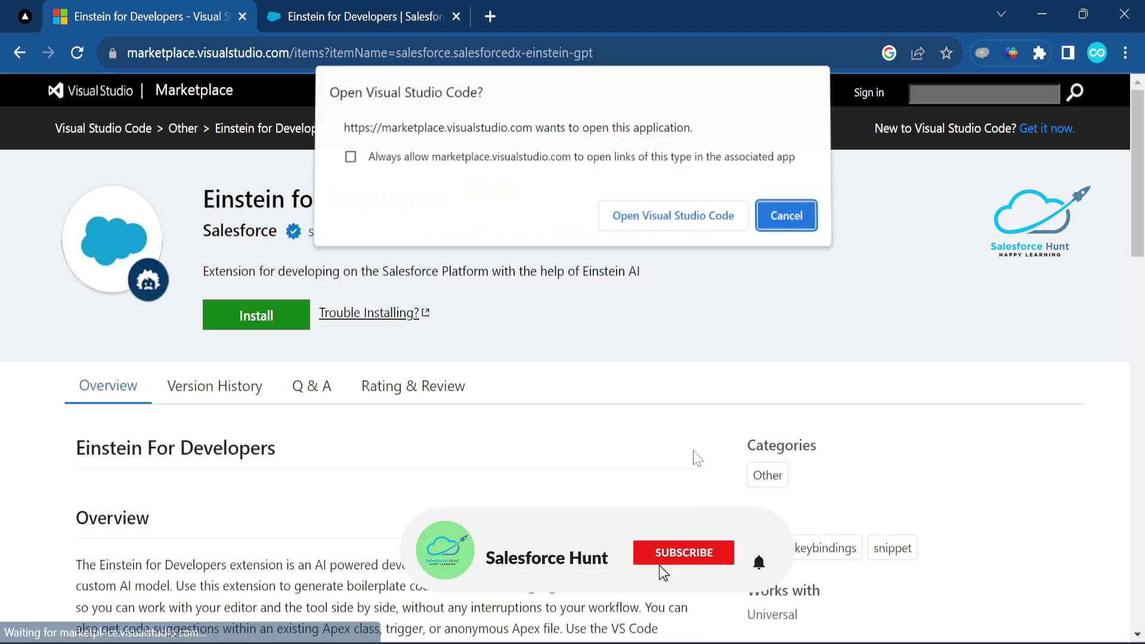
click(659, 222)
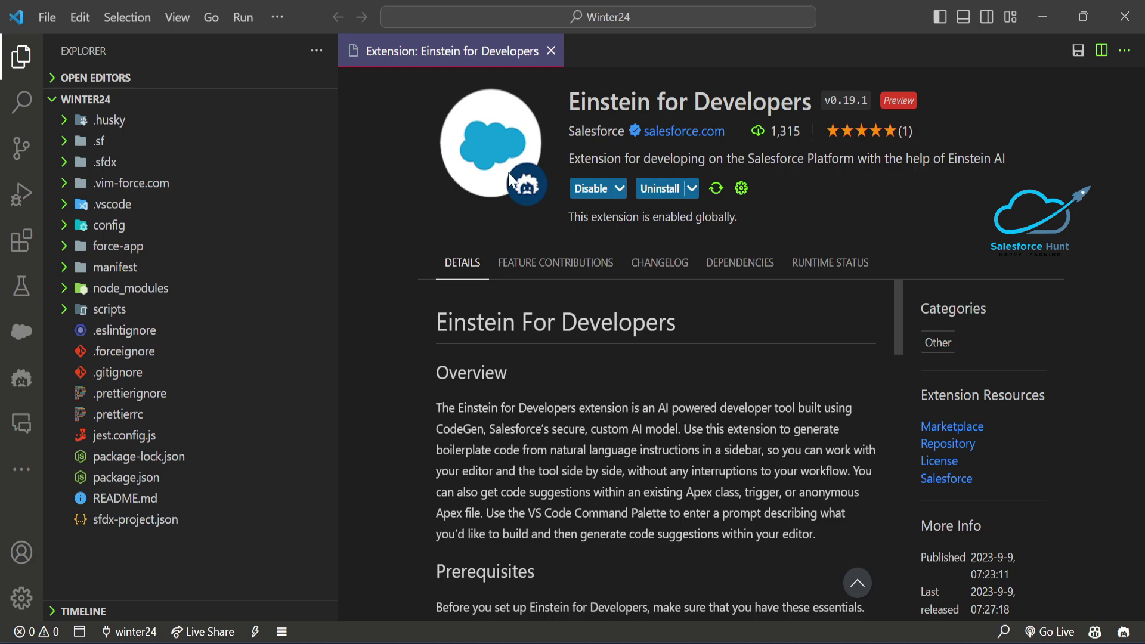
- Close the Einstein for Developers v0.19.1 details tab and show the Einstein sidebar
scroll(579, 417, down, 20)
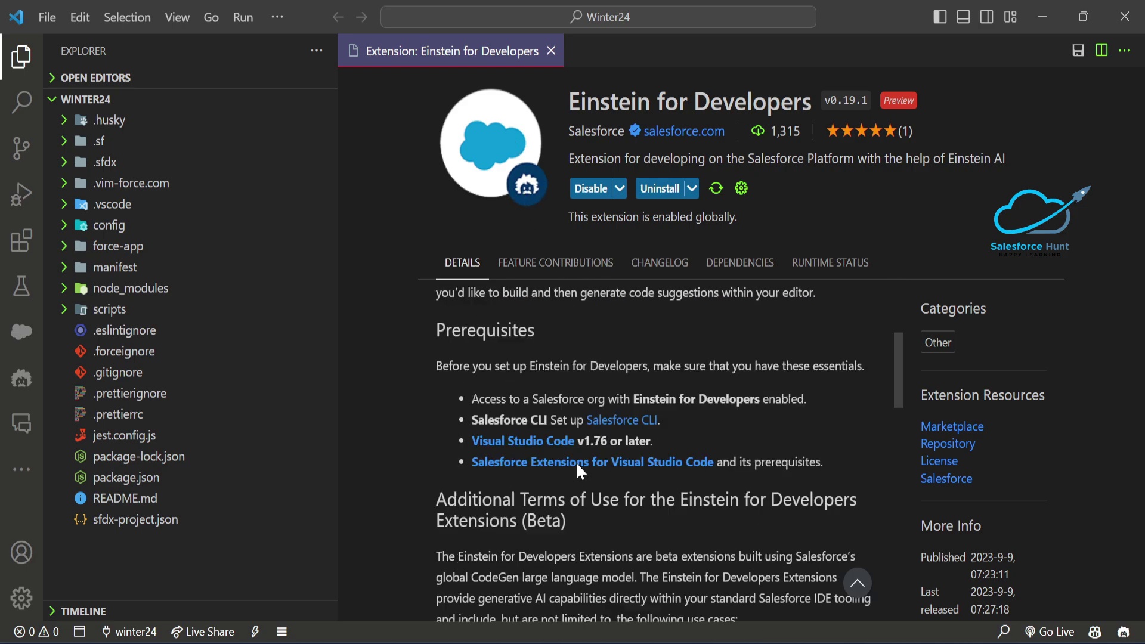
scroll(570, 293, up, 20)
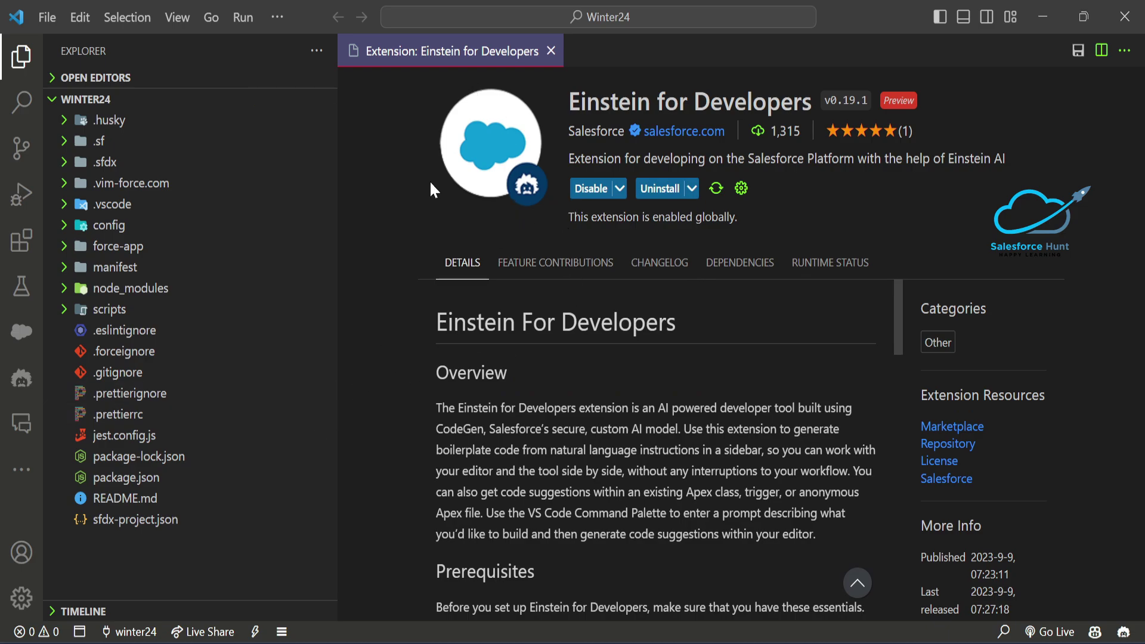
middle_click(439, 53)
click(21, 380)
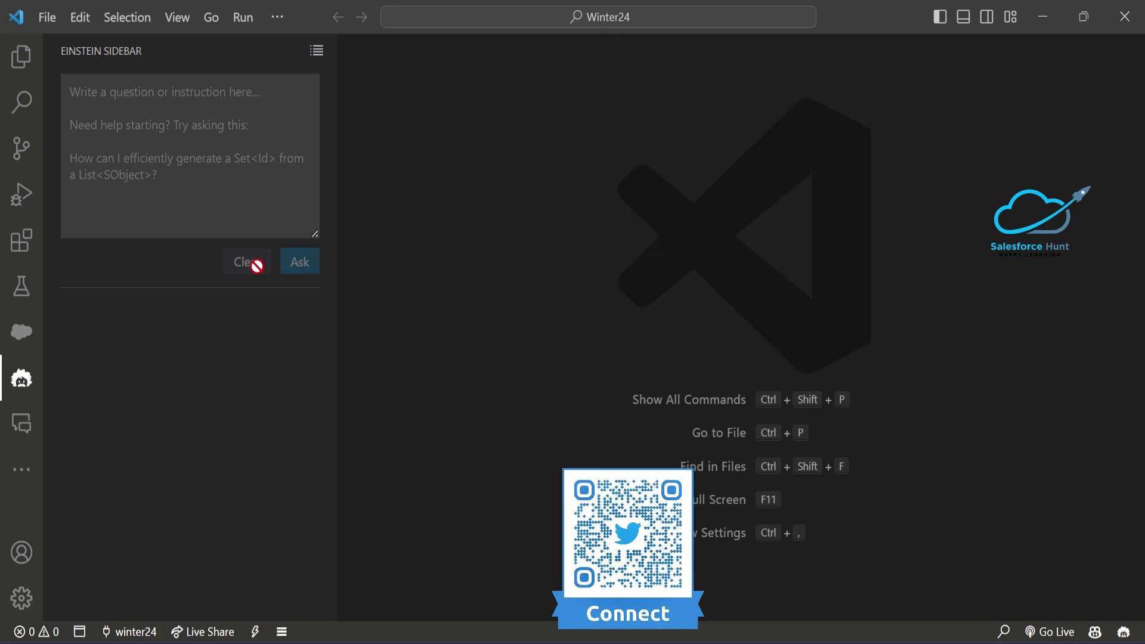
- Ask Einstein 'Write an apex class for count number of account'
click(70, 91)
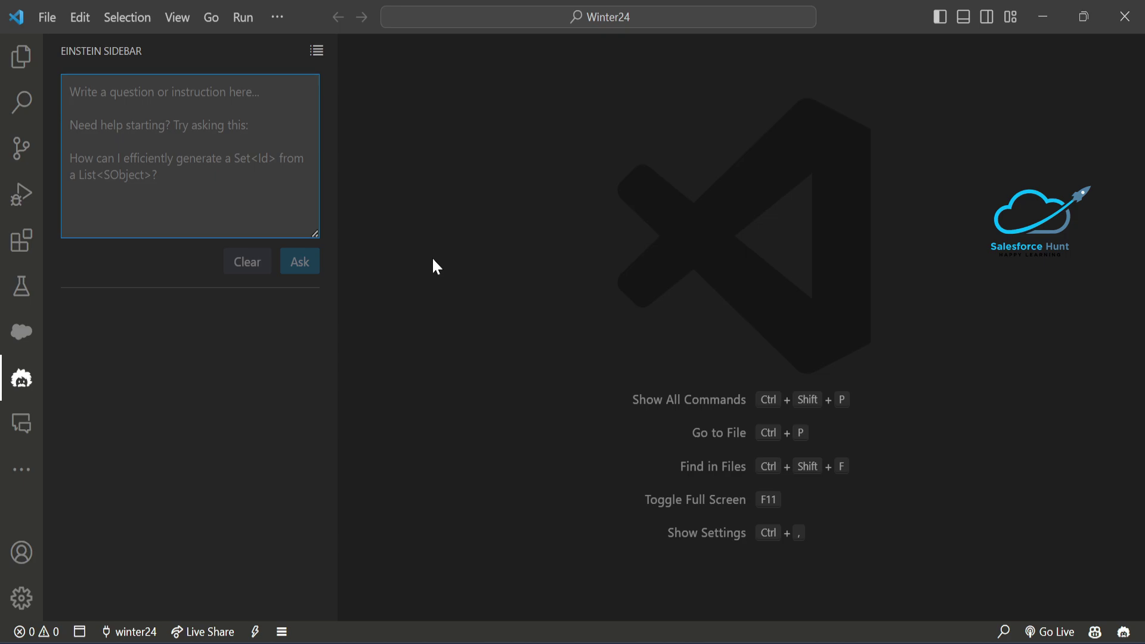
text(Write )
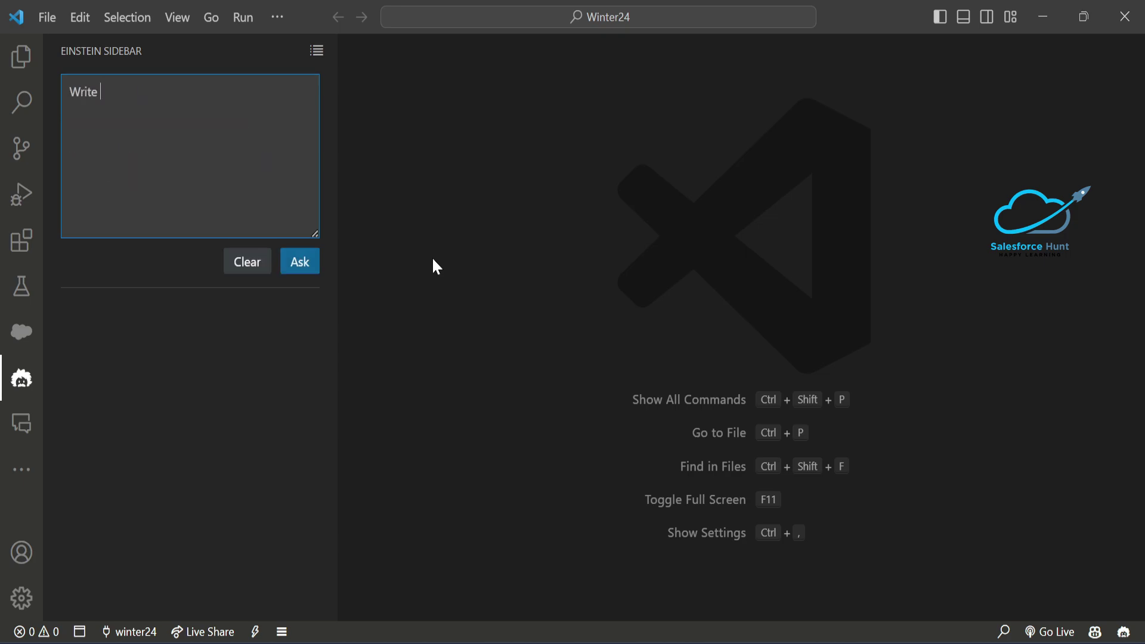
text(an apex class for count nu)
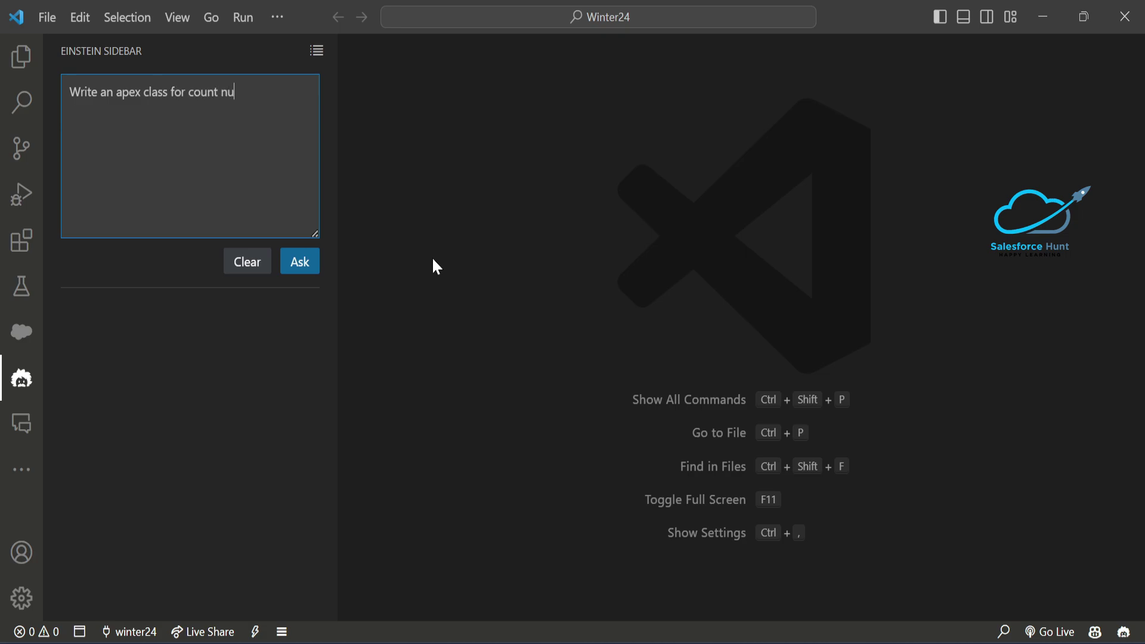
text(mber of account)
click(301, 263)
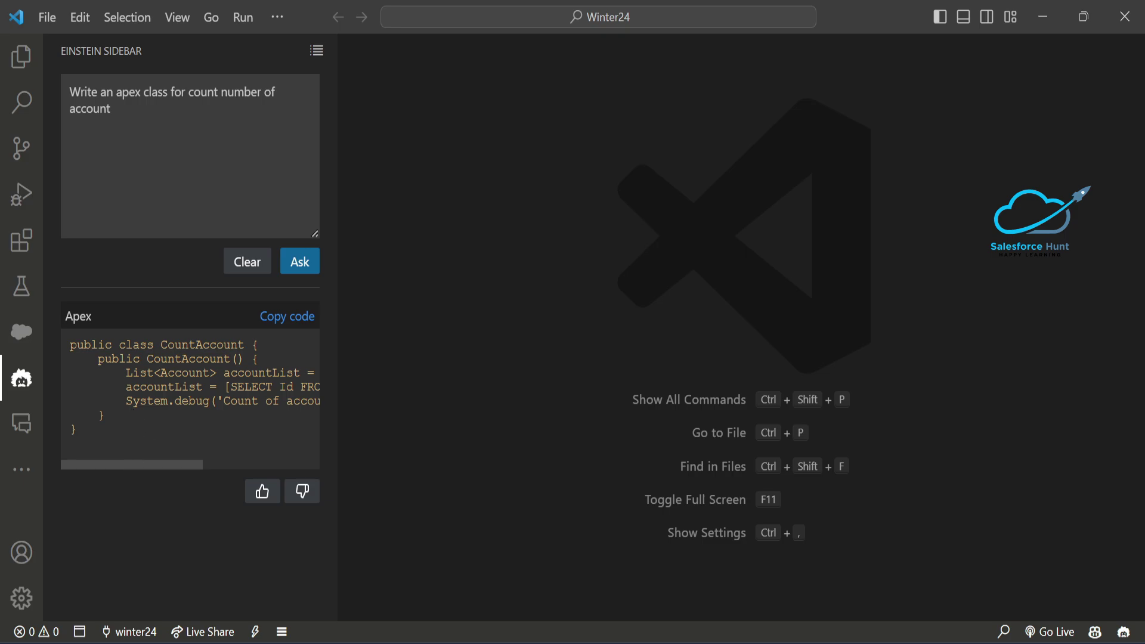
- Review the generated CountAccount class, including accountList, and copy its code
drag(173, 467, 194, 473)
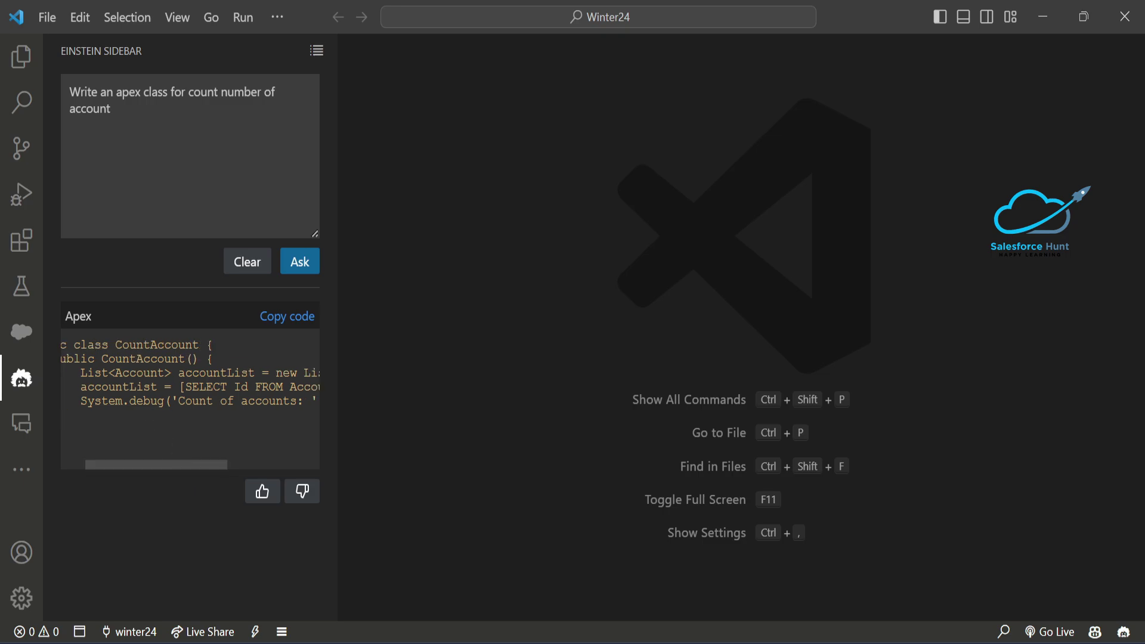
drag(166, 456, 124, 453)
double_click(164, 387)
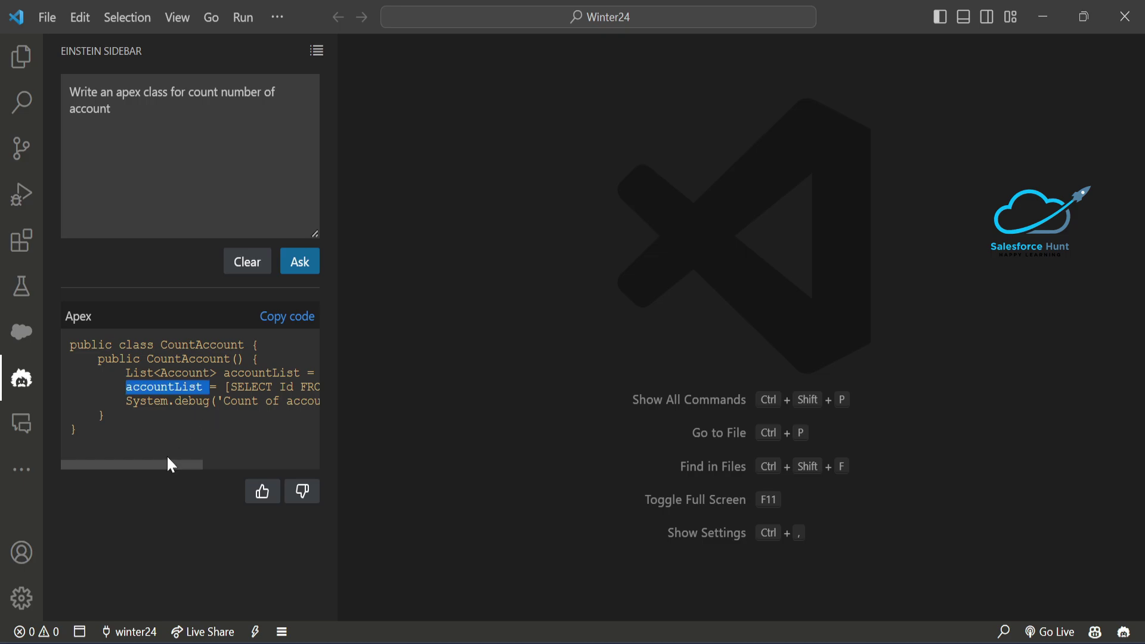
drag(168, 462, 99, 458)
click(286, 316)
double_click(201, 345)
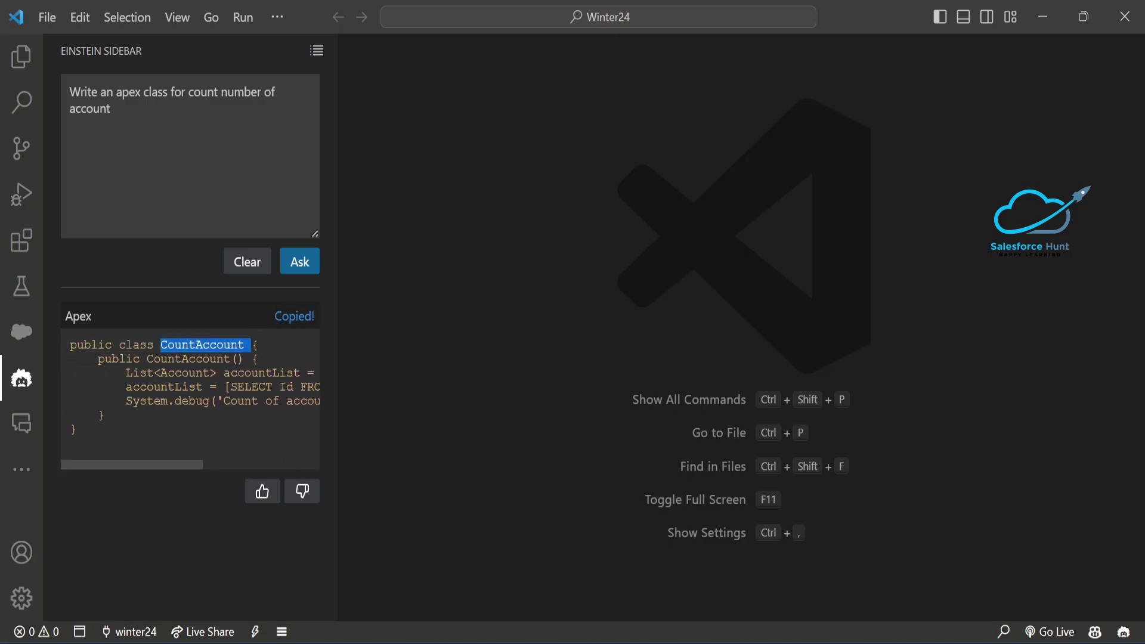
click(469, 260)
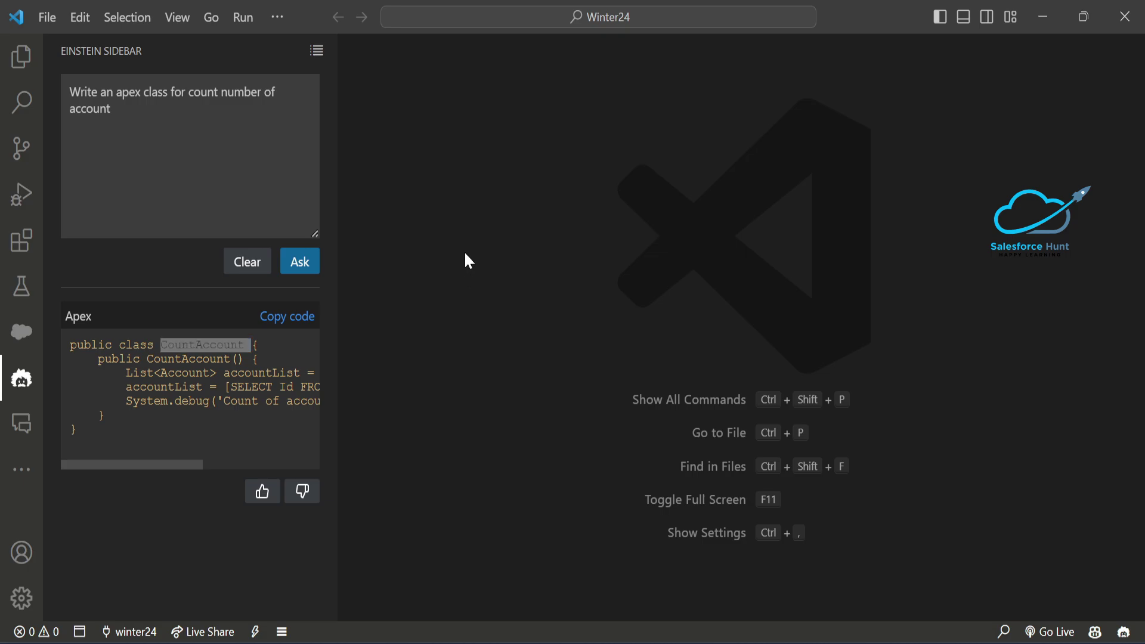
key(ctrl+shift+p)
- Create a new Apex class named CountAccount with SFDX: Create Apex Class
key(Down)
key(Down)
key(Down)
key(Down)
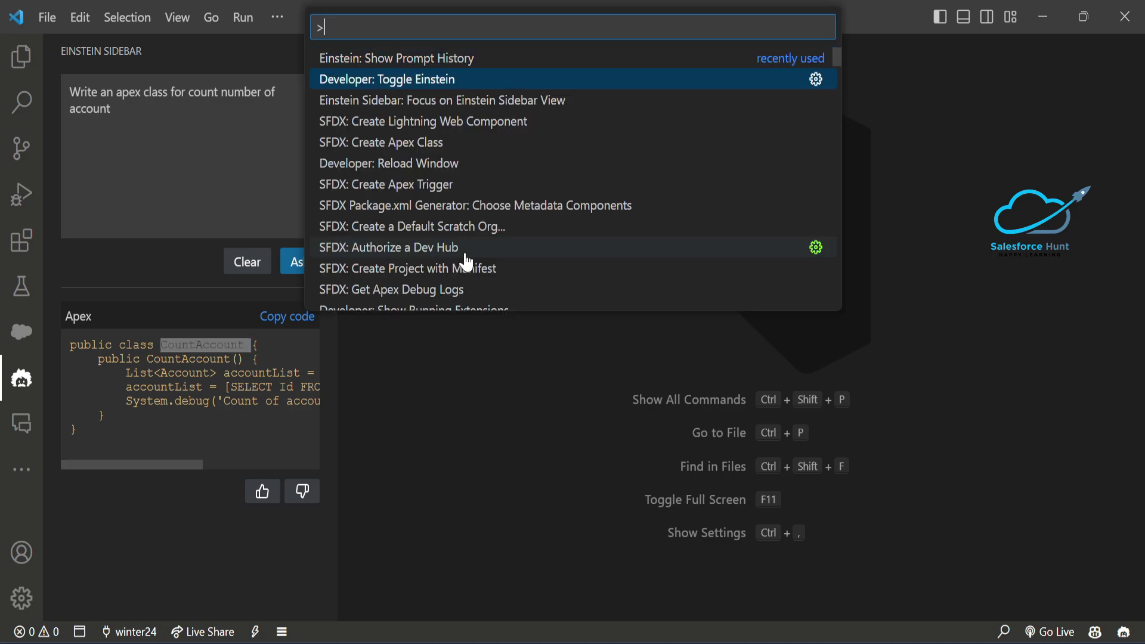
key(Return)
key(ctrl+v)
key(Return)
key(Return)
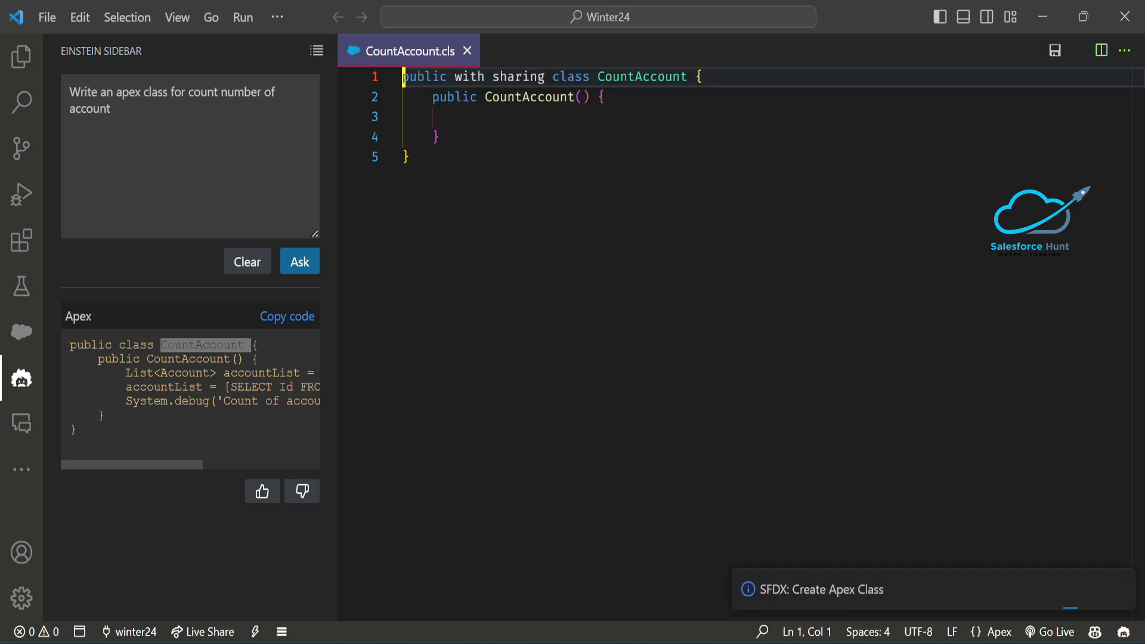
key(ctrl+End)
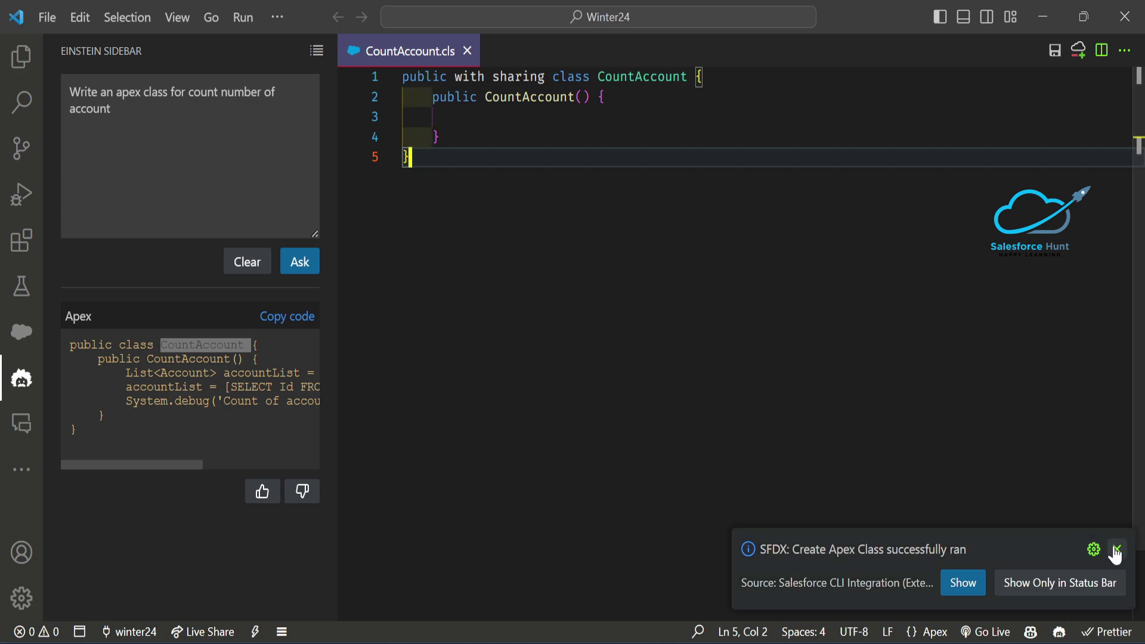
click(1115, 549)
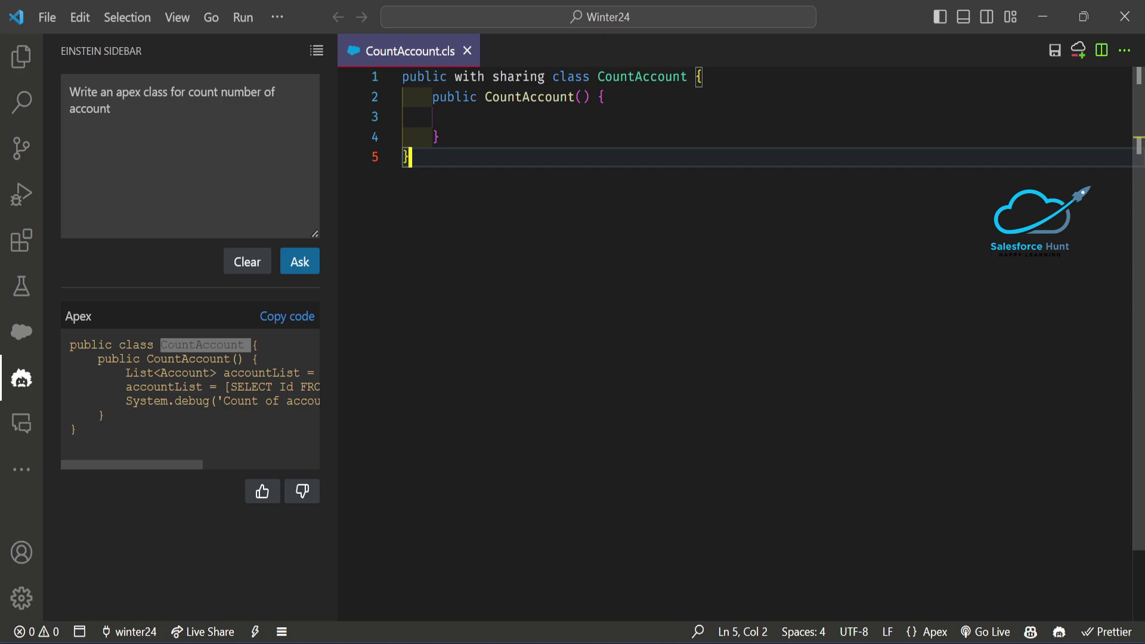
- Replace the CountAccount.cls template with the copied Einstein-generated code
click(287, 316)
key(ctrl+a)
key(ctrl+v)
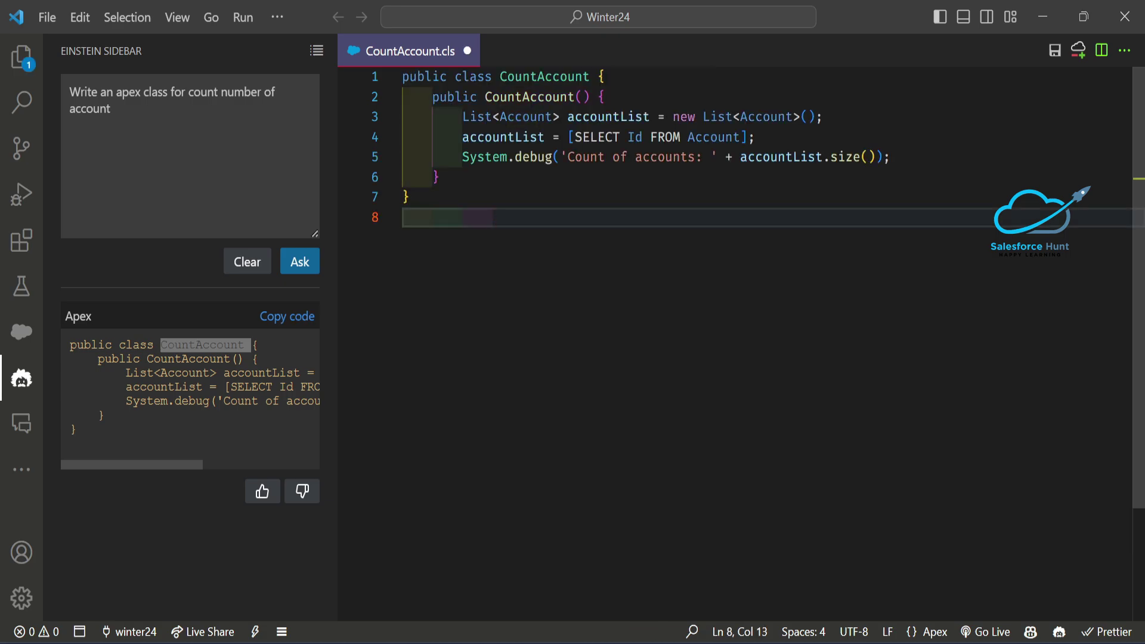